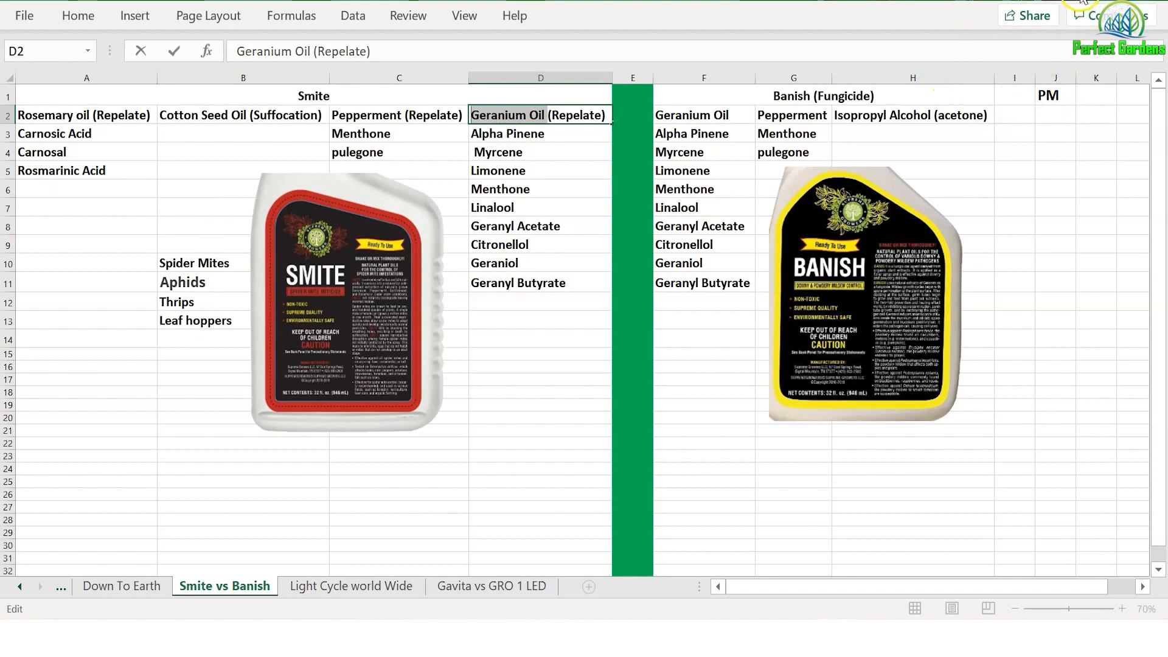
Switch from the Smite vs Banish sheet to the supremegrowers.us natural pesticides page.
key("alt+Tab")
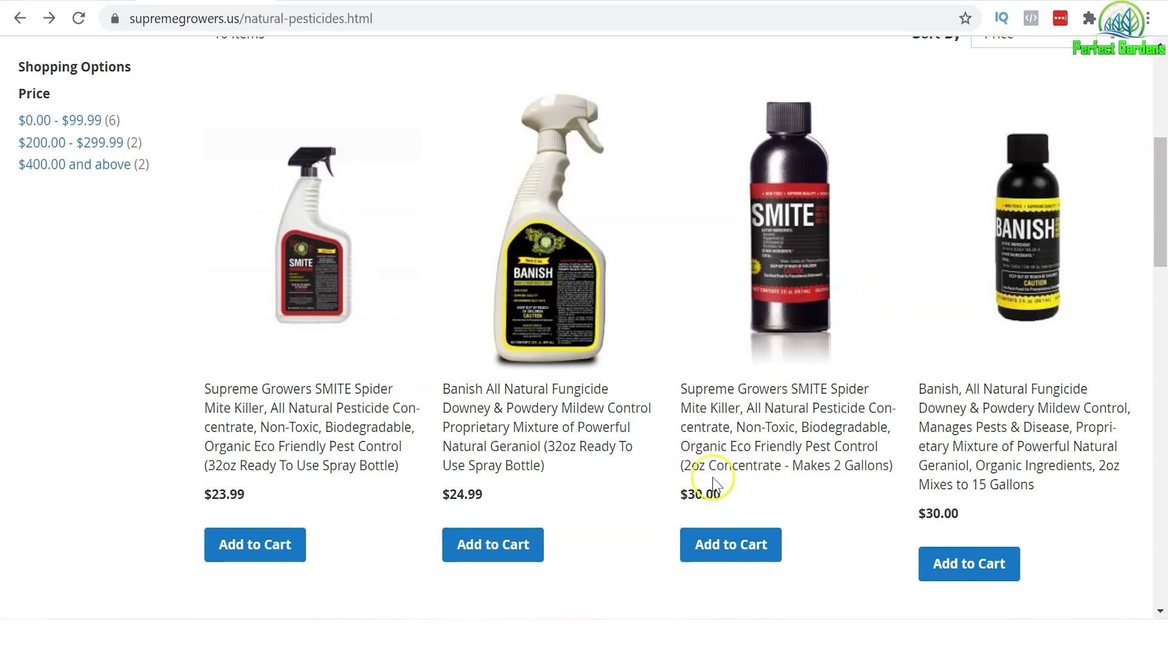
scroll(849, 475, "down", 5)
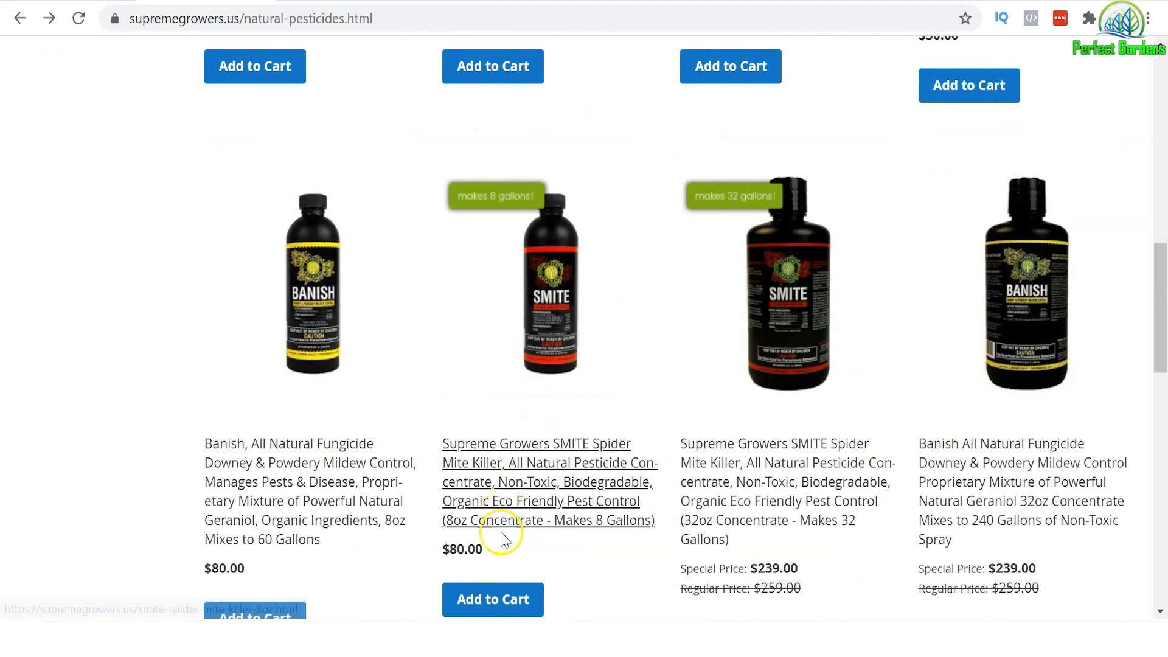
scroll(821, 512, "up", 5)
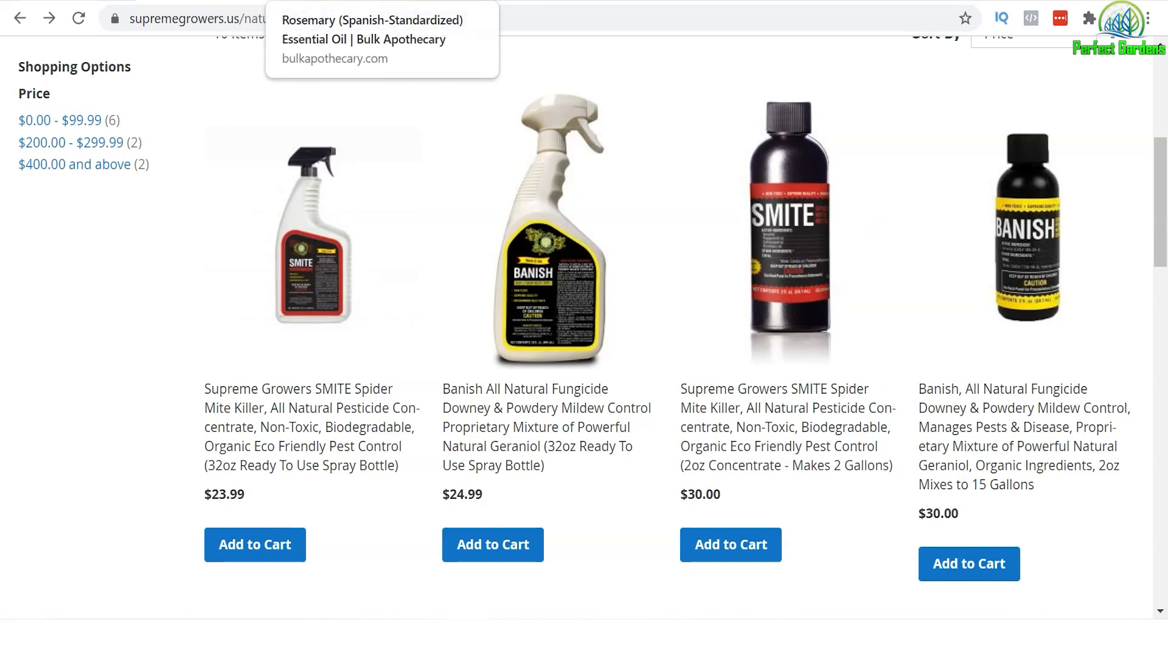
Check Bulk Apothecary size/price options for rosemary, peppermint and Egyptian geranium oils.
left_click(365, 2)
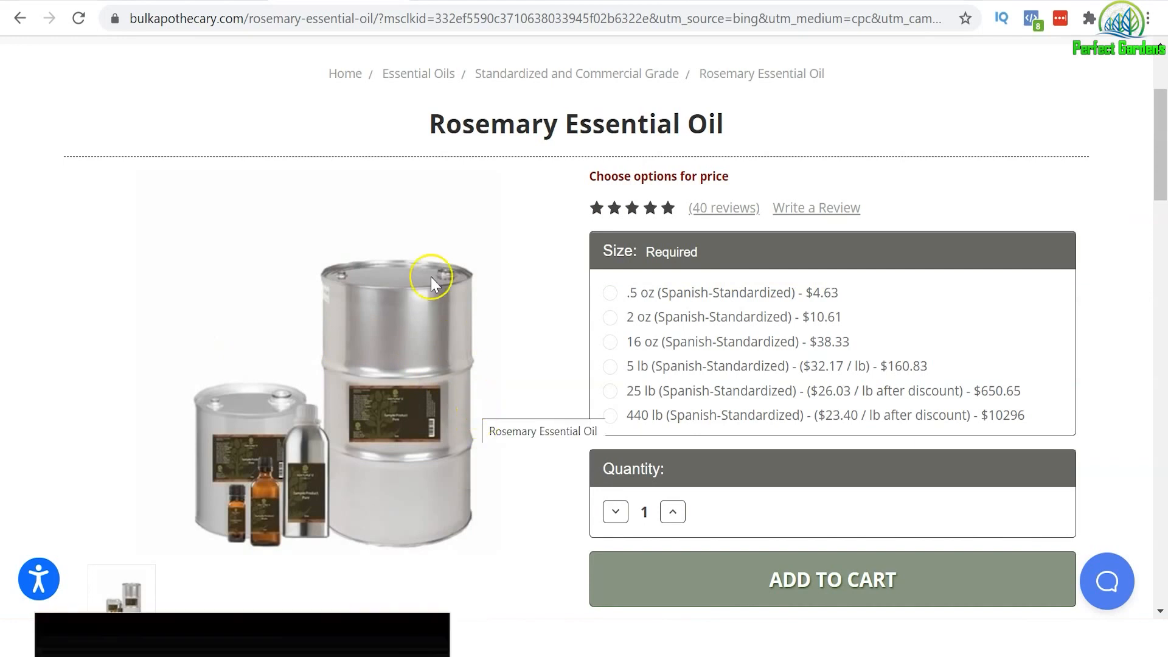
key("ctrl+Tab")
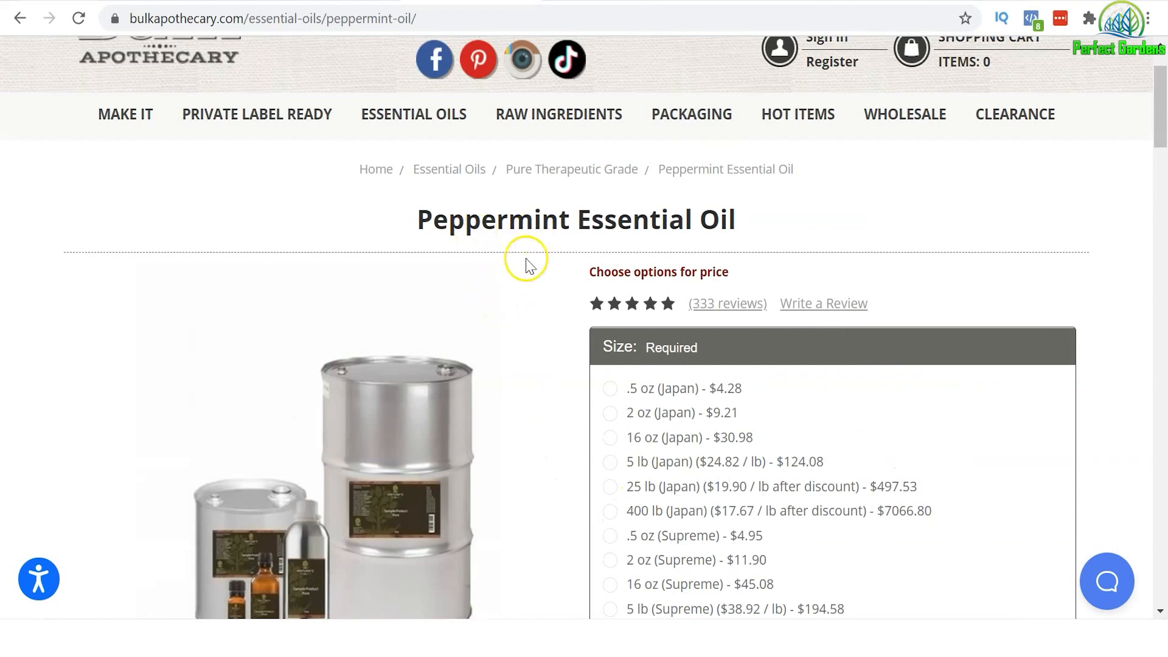
scroll(529, 264, "down", 2)
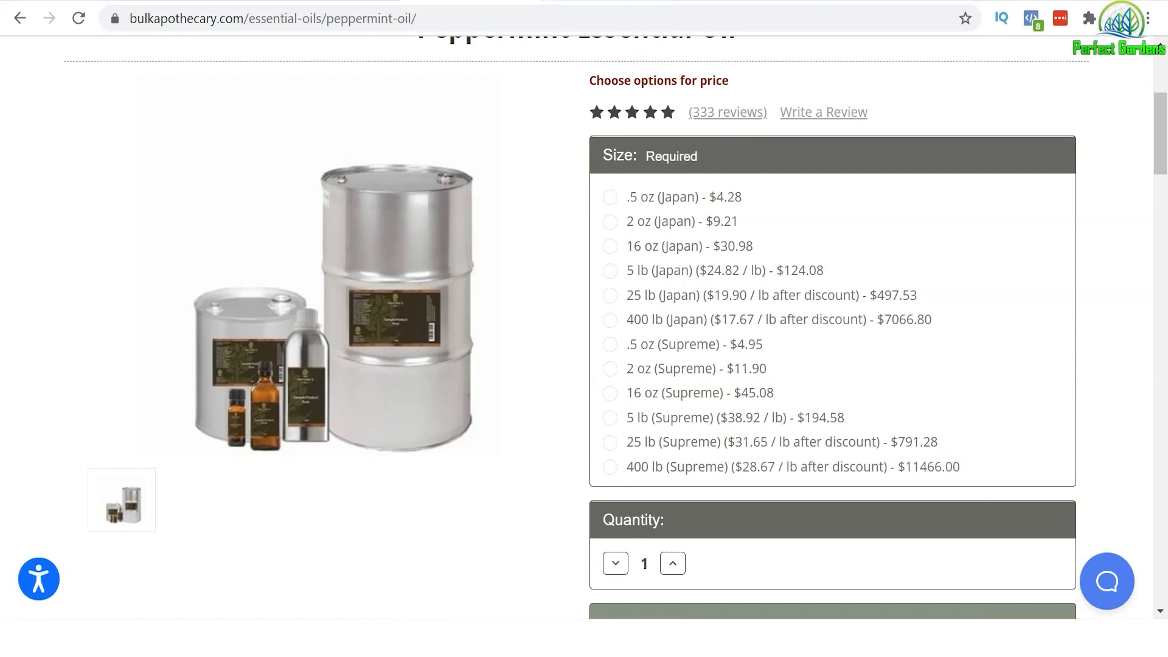
key("ctrl+Tab")
scroll(498, 229, "down", 3)
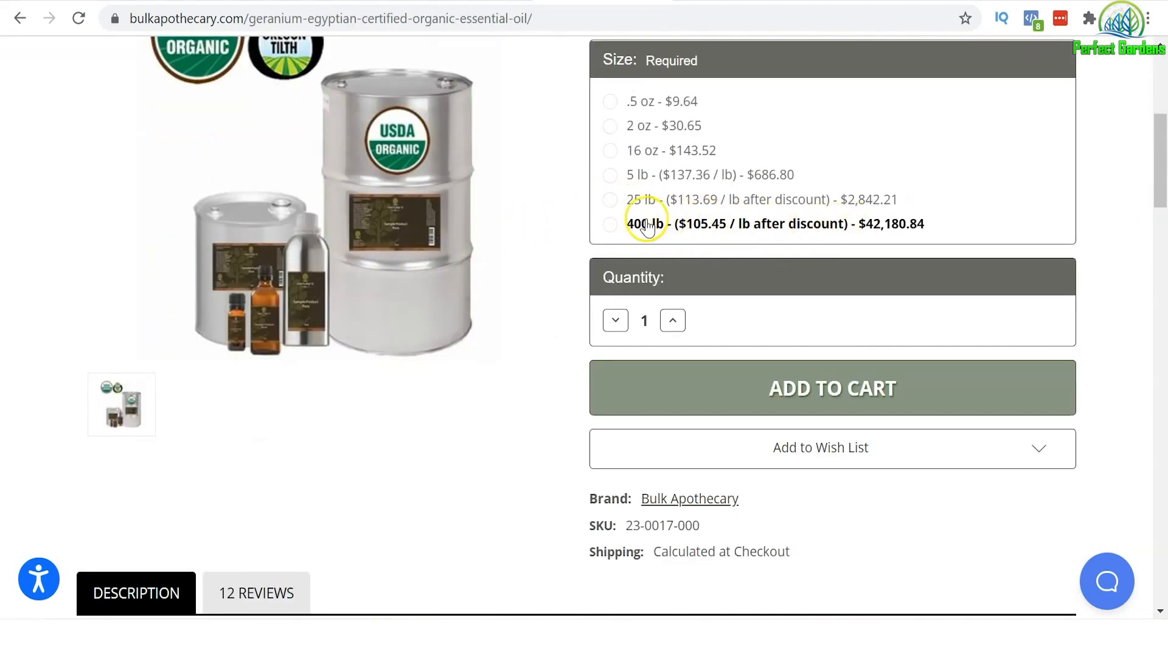
Bring up the DuckDuckGo shopping results for 'buy bulk Cotton Seed Oil'.
key("ctrl+Tab")
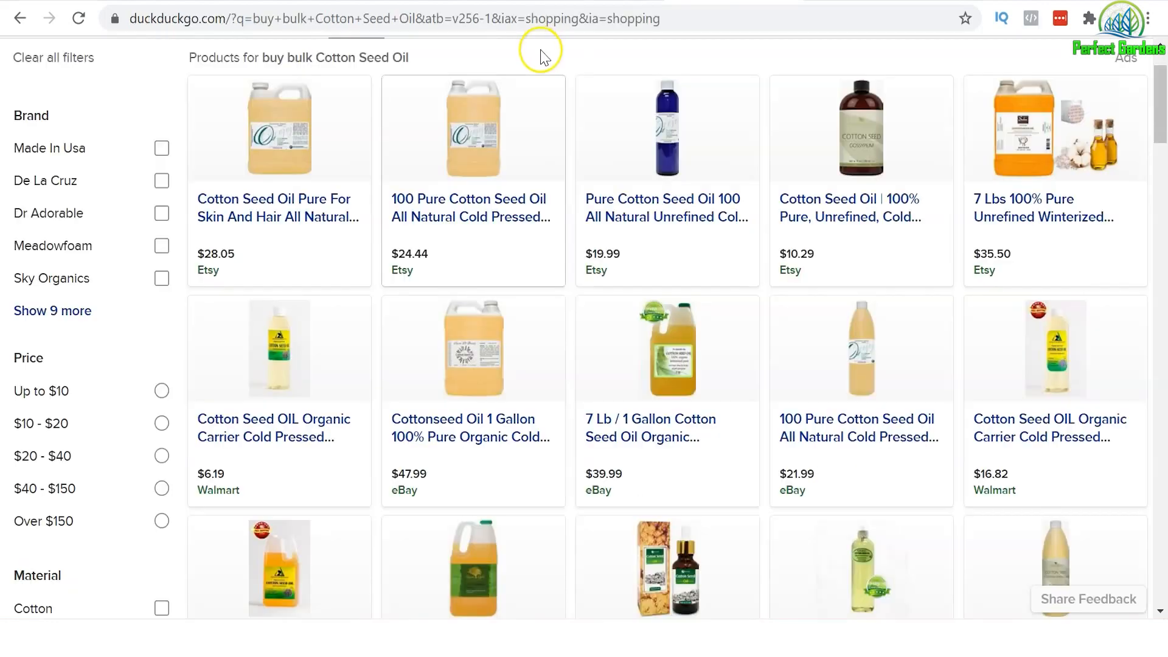